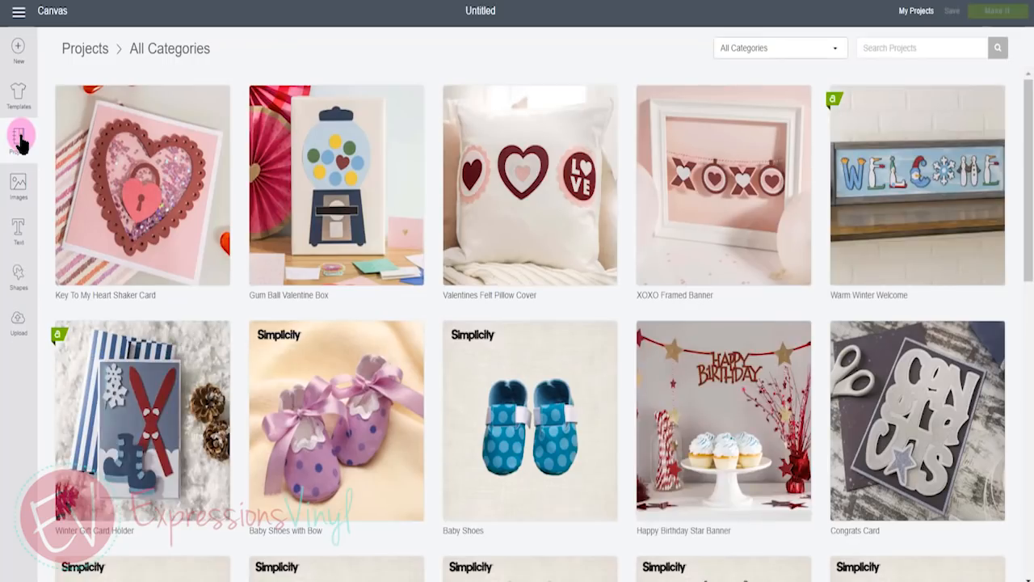
left_click(20, 143)
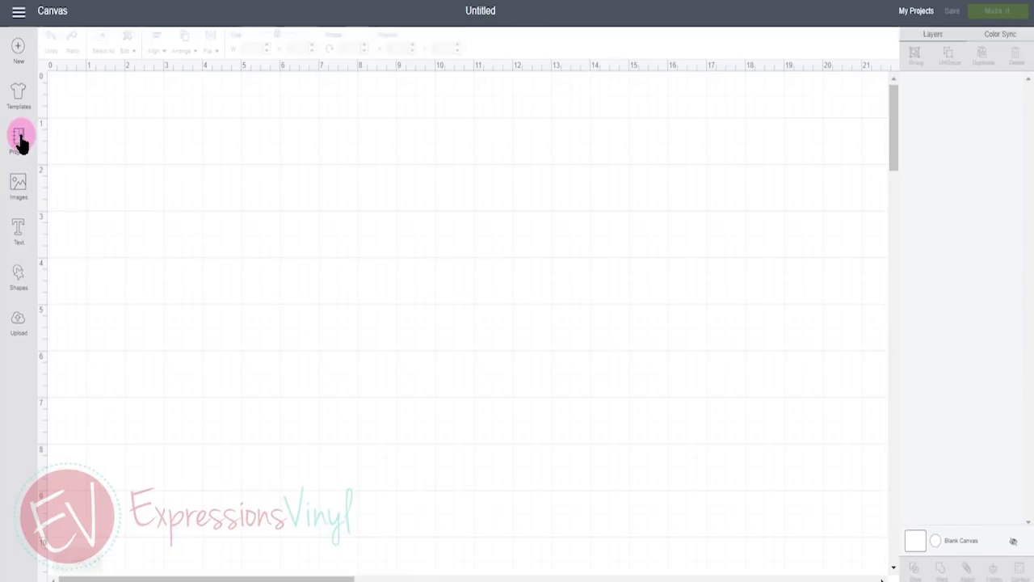
left_click(18, 184)
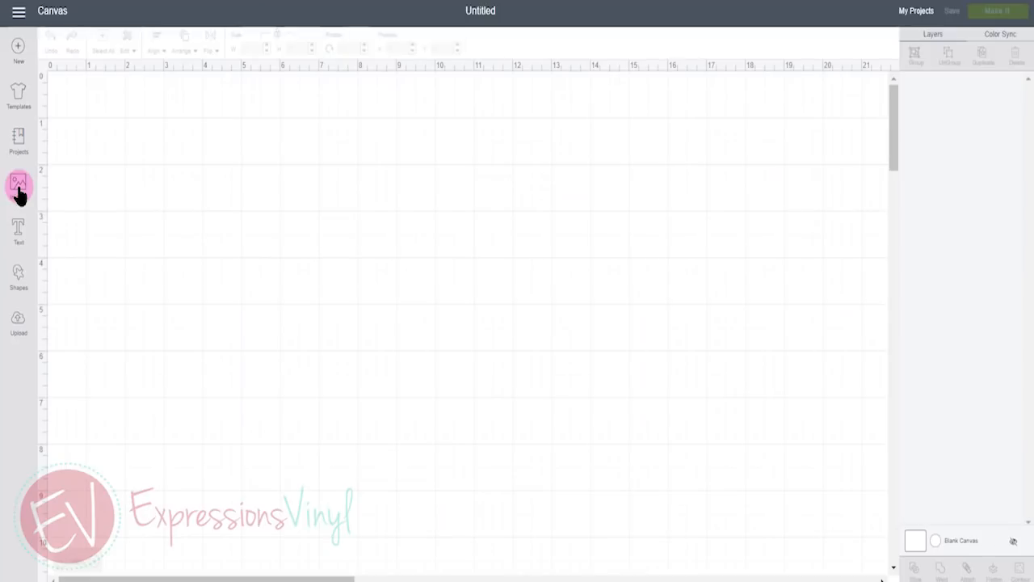
Add a text object reading "smile" to the canvas.
left_click(21, 235)
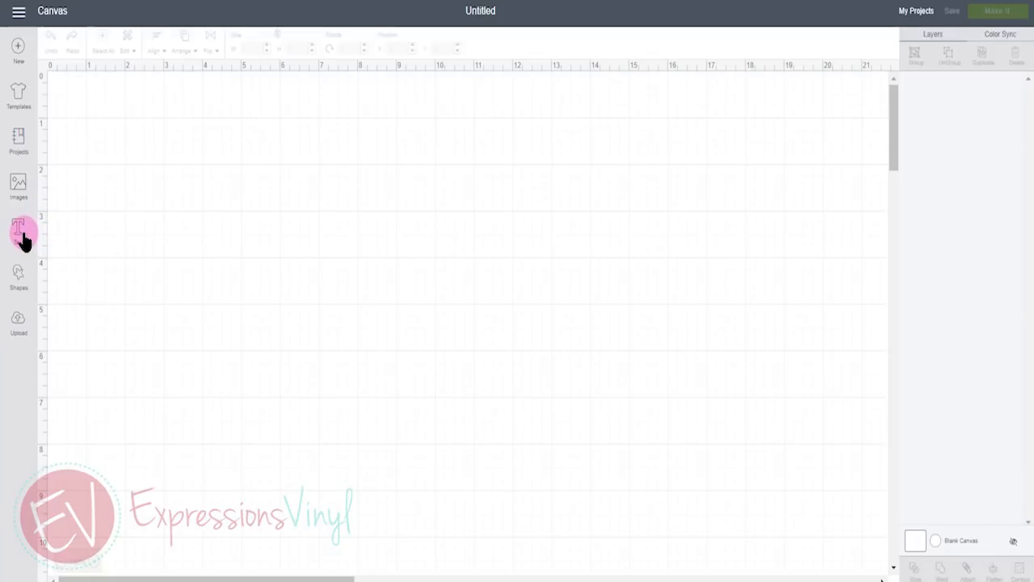
left_click(21, 236)
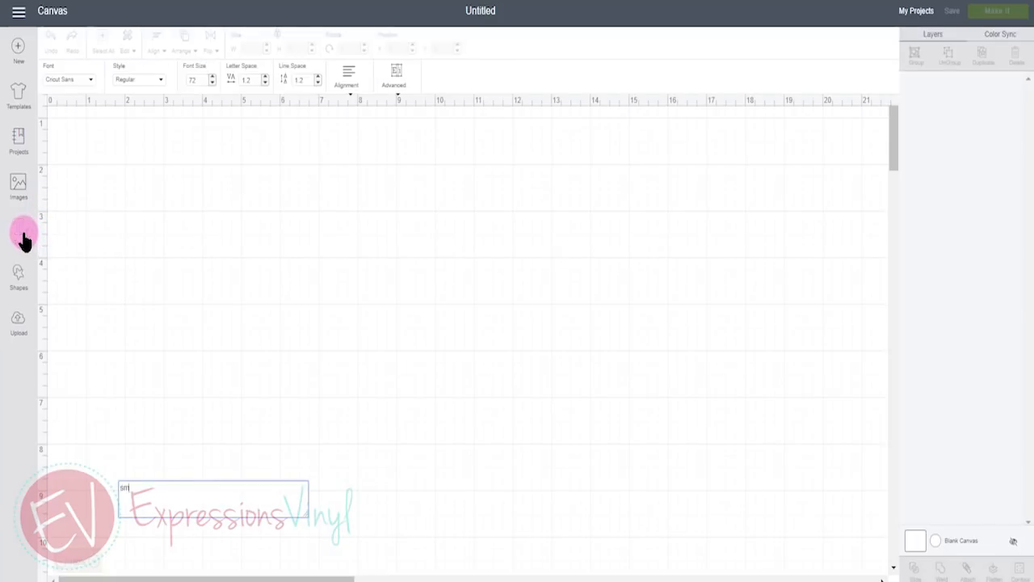
type("smile")
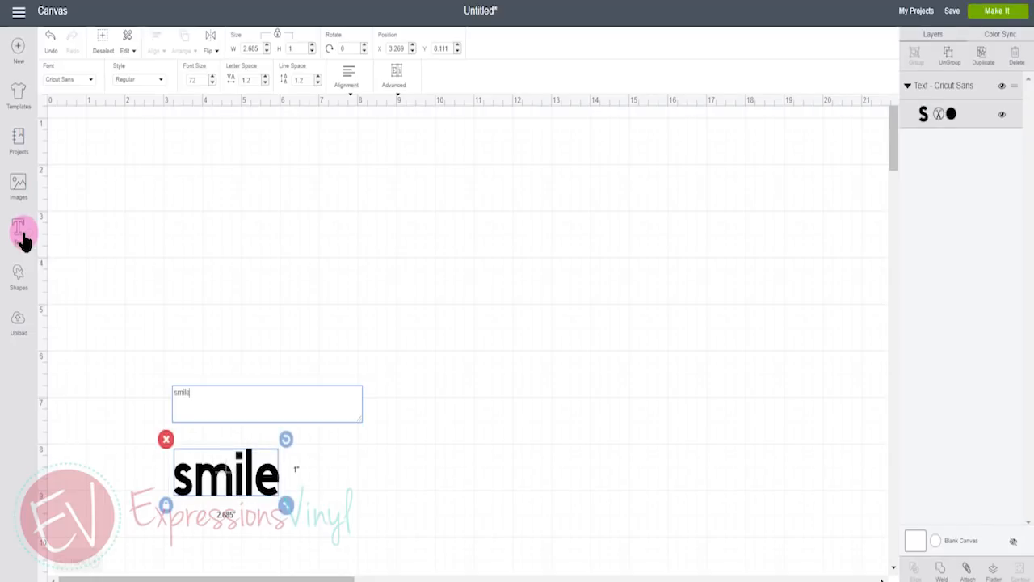
Move the "smile" text up to about X 2.31, Y 5.89 and enlarge it proportionally to about 6.09 in wide.
left_click(221, 474)
left_click_drag(218, 460, 184, 373)
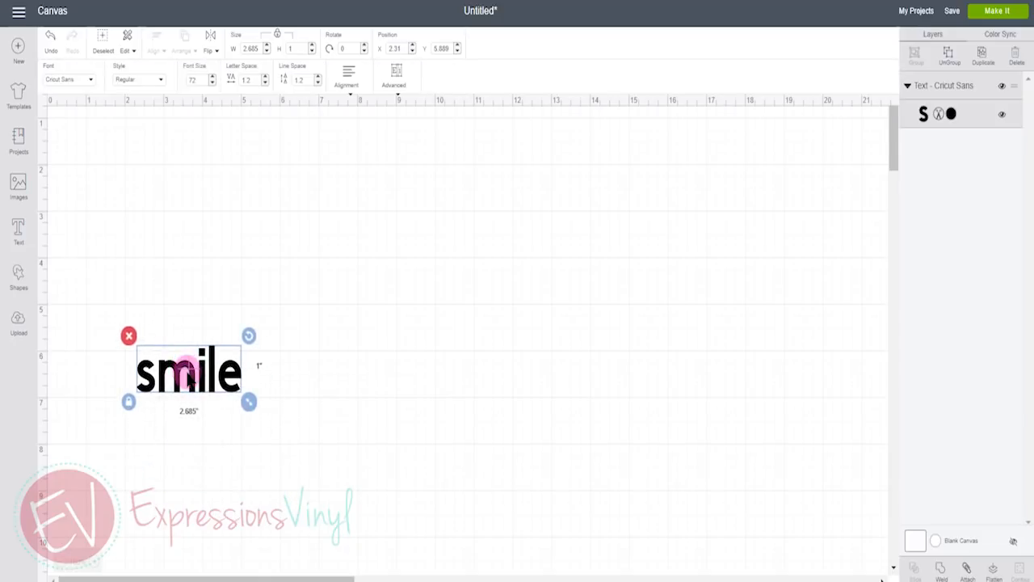
left_click_drag(247, 405, 375, 483)
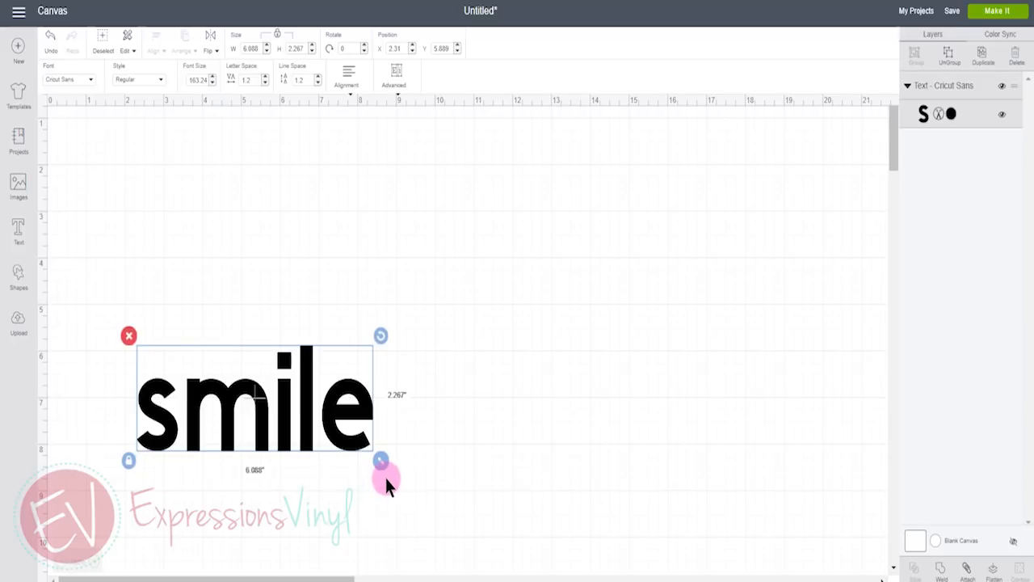
Set the style of the "smile" text to Bold, keeping its current font.
left_click(86, 86)
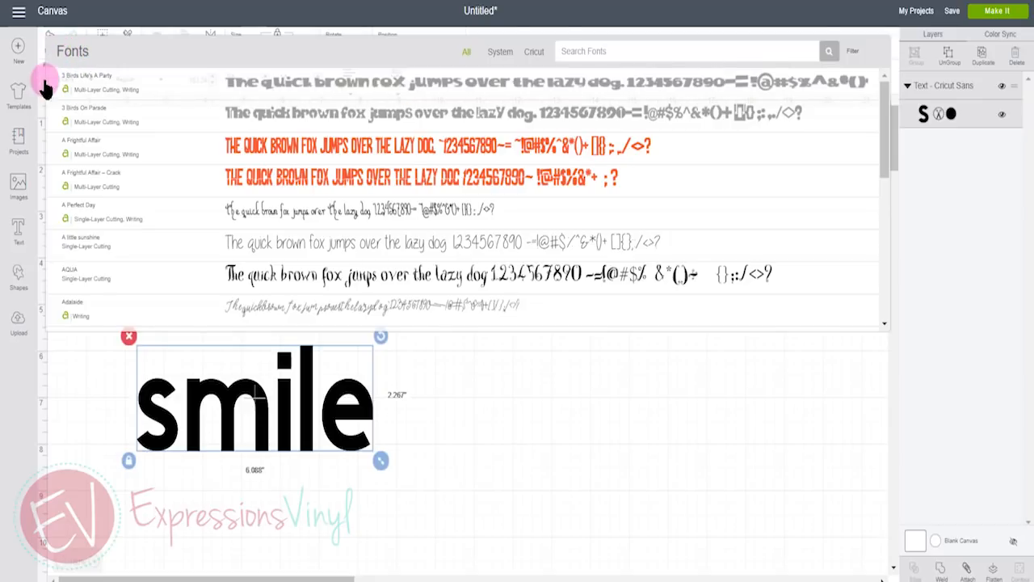
left_click(57, 362)
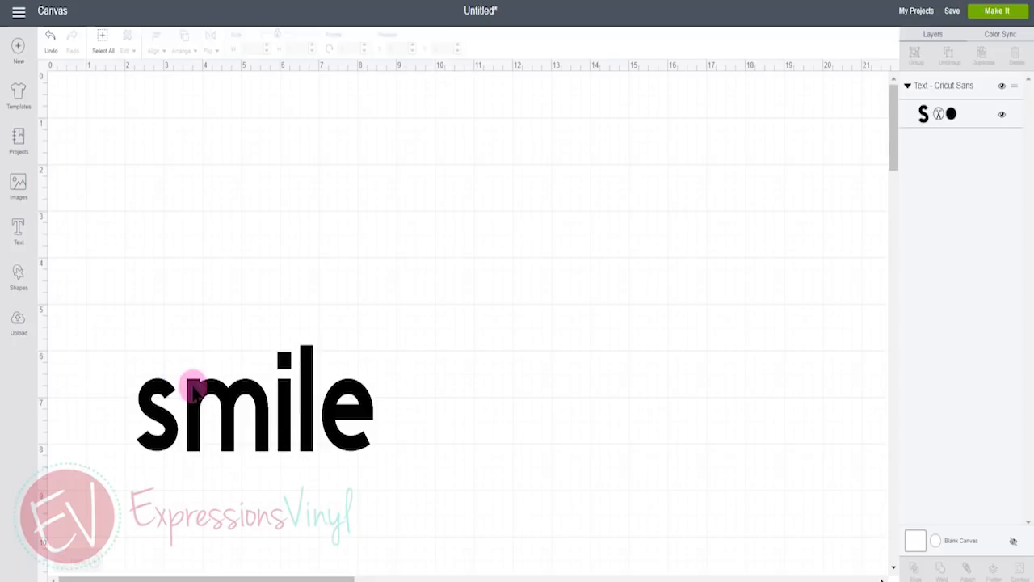
left_click(190, 378)
left_click(148, 88)
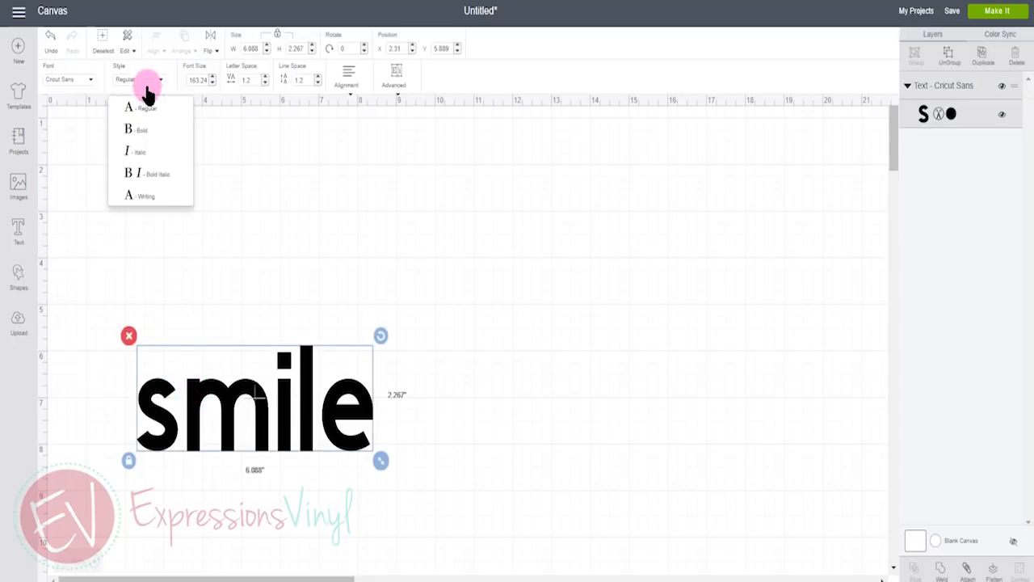
left_click(144, 131)
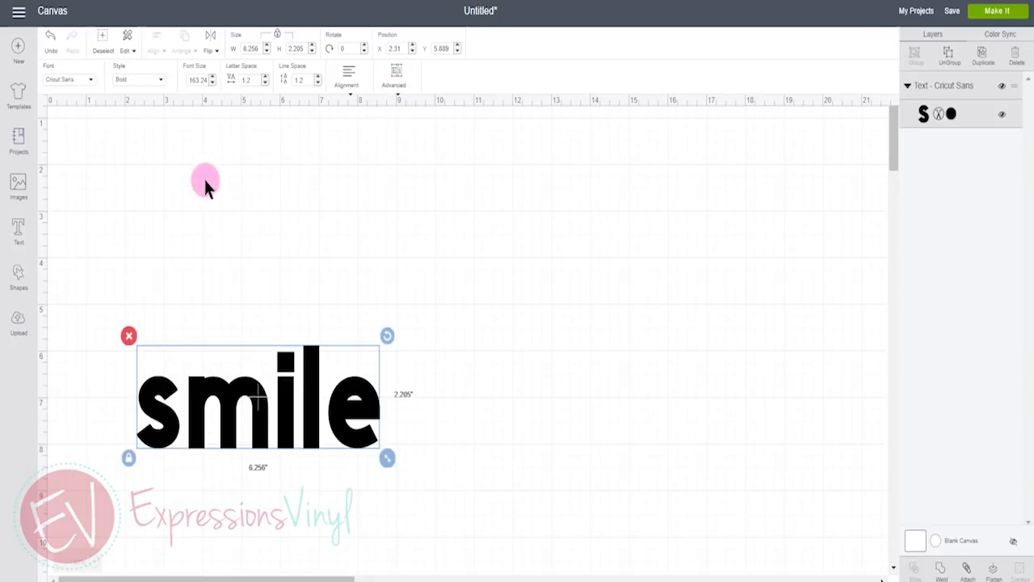
Insert a circle about 4.22 in wide above the end of the word "smile".
left_click(21, 273)
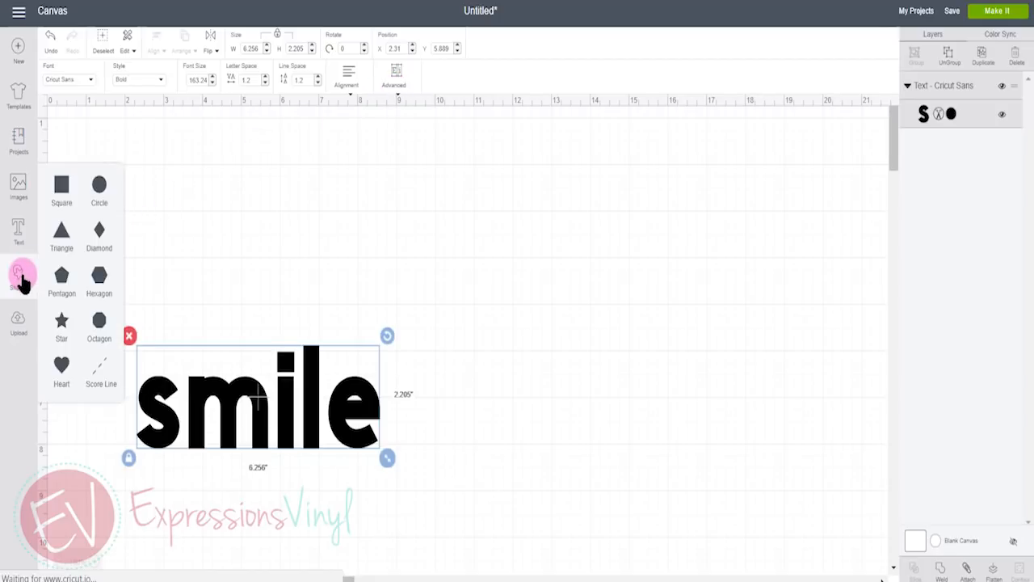
left_click(99, 185)
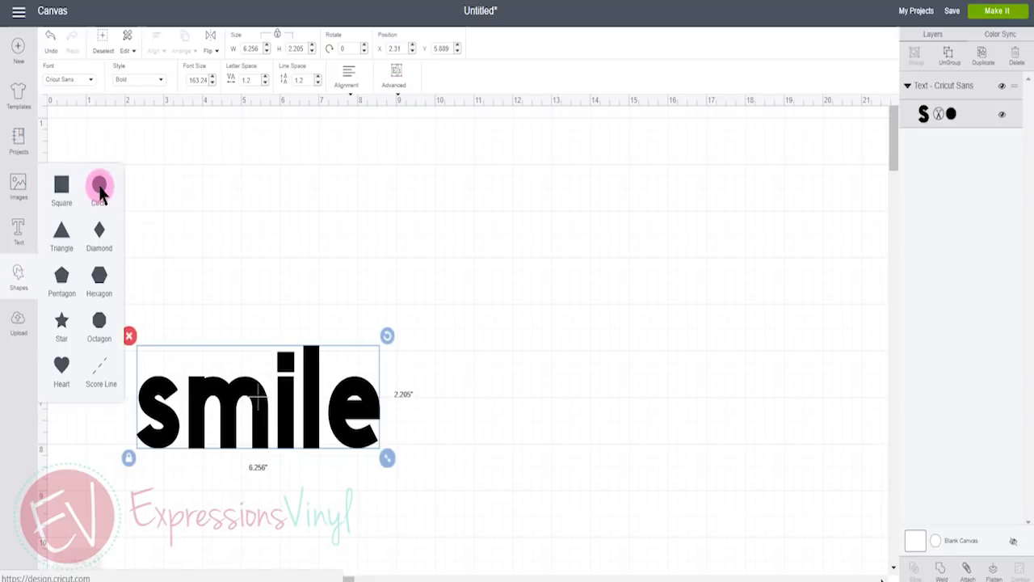
left_click_drag(162, 228, 471, 425)
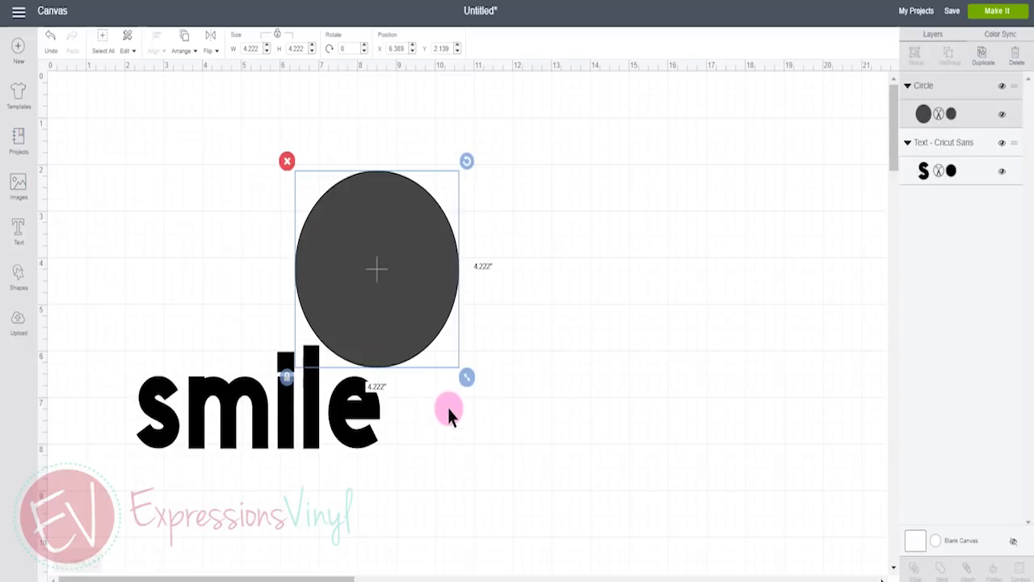
left_click(20, 324)
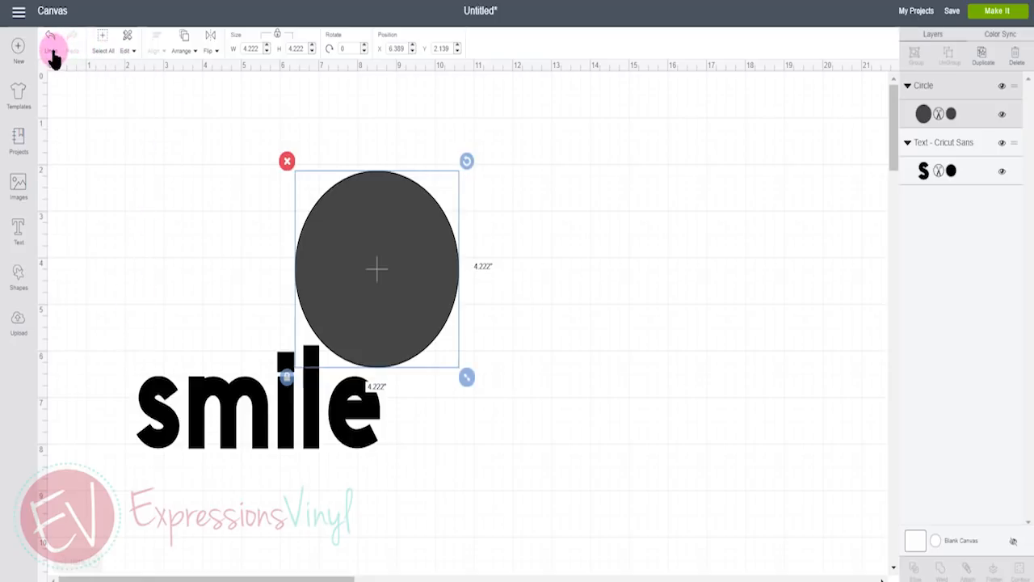
Enlarge the "smile" text to about 8.6 in wide, undoing and redoing the resize once.
left_click(208, 396)
left_click_drag(387, 458, 478, 529)
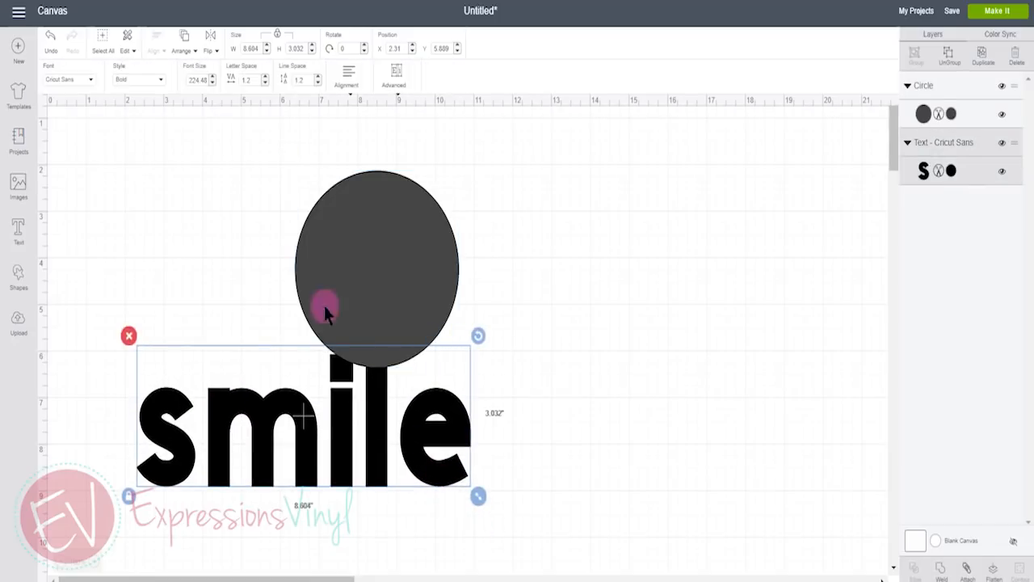
left_click(50, 41)
left_click(72, 47)
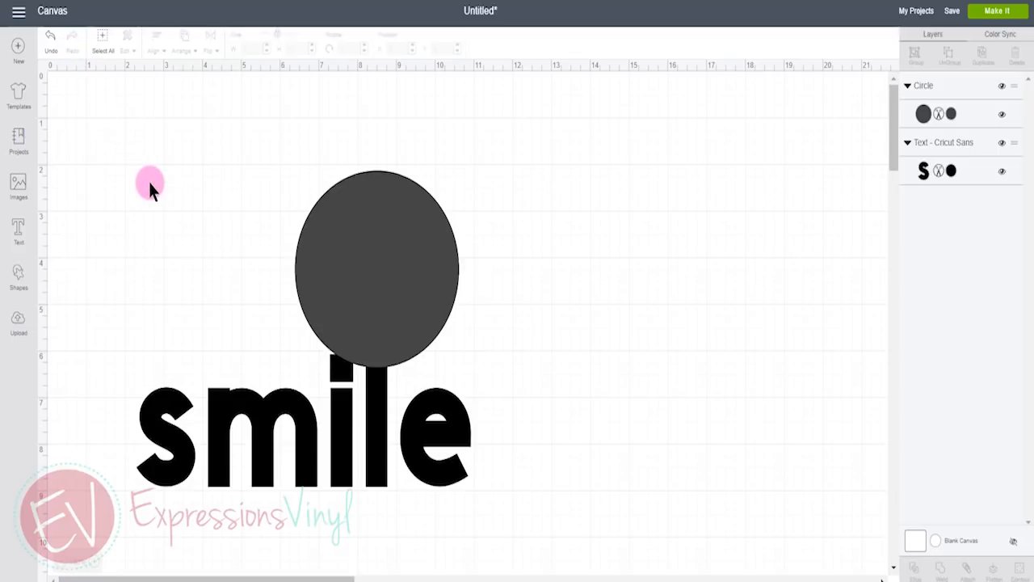
Move the circle over the end of "smile" to about X 7.18, Y 4.24 and send it backward behind the text.
left_click_drag(366, 263, 397, 361)
left_click(181, 50)
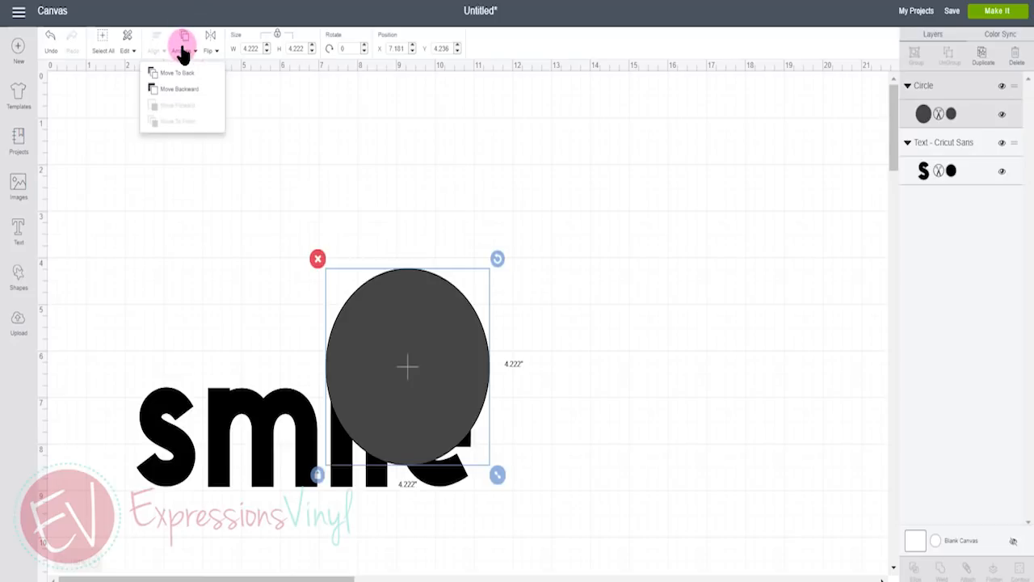
left_click(186, 87)
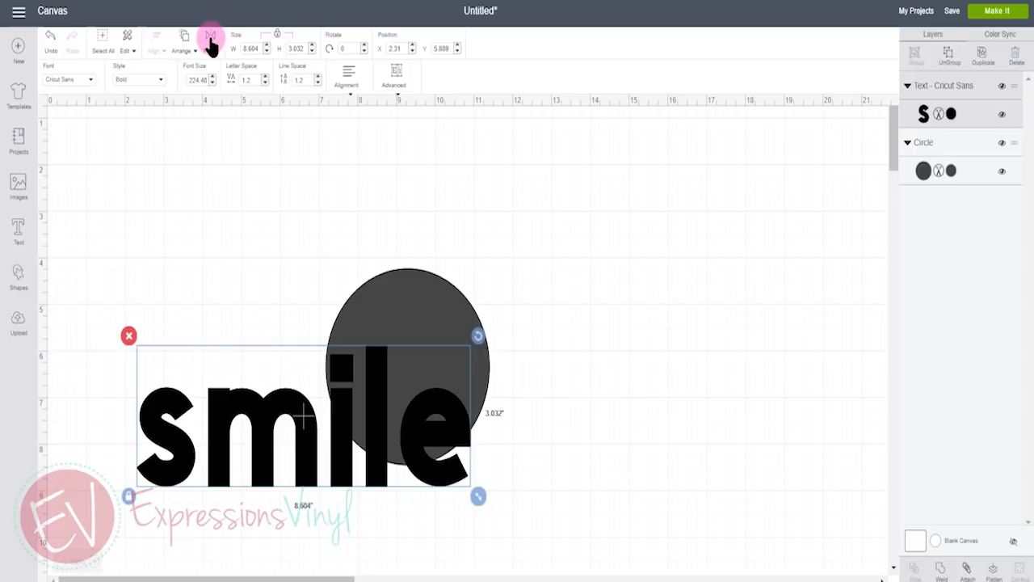
Flip the "smile" text horizontally and flip it back to its original reading direction.
left_click(211, 45)
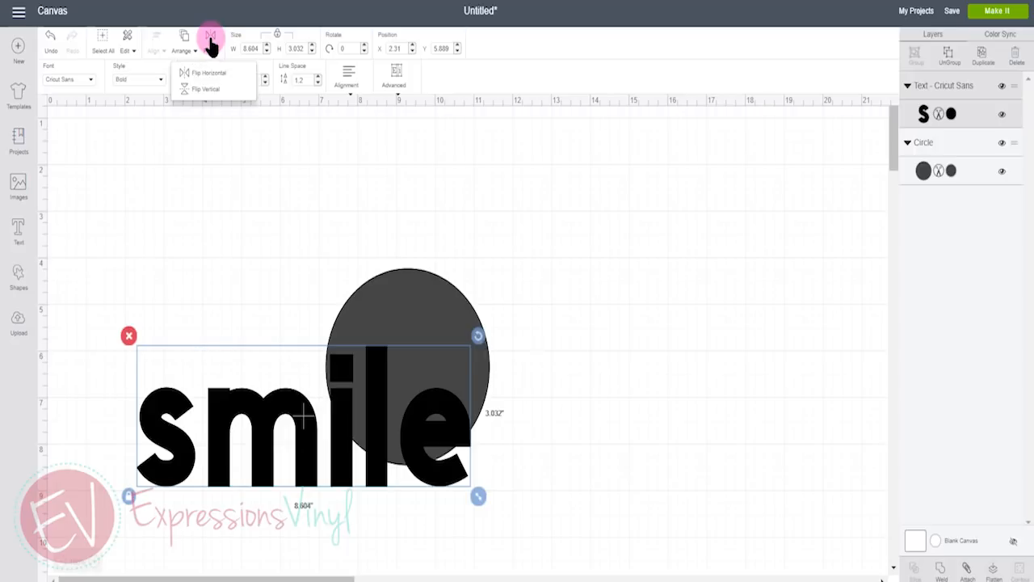
left_click(210, 72)
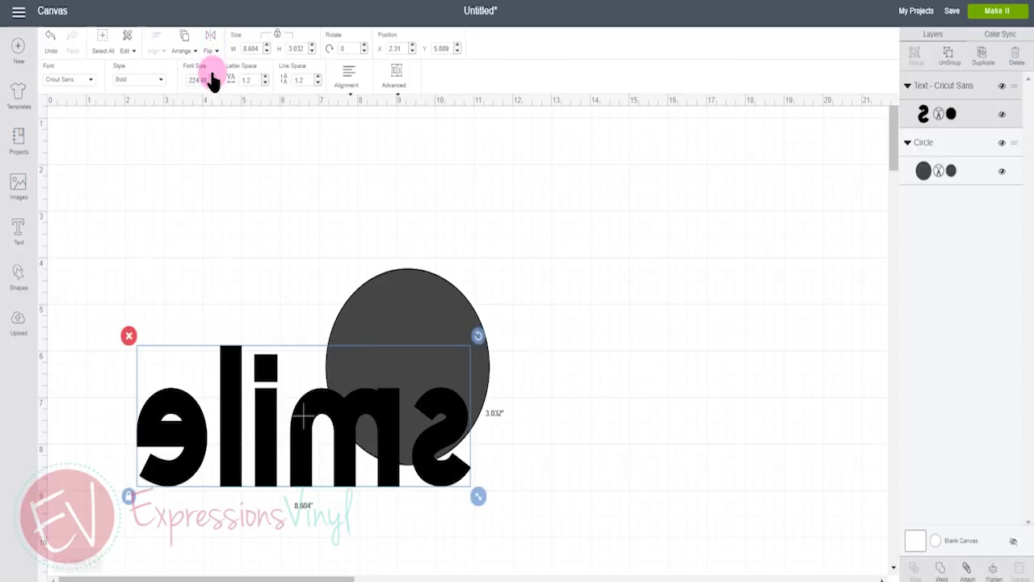
left_click(212, 46)
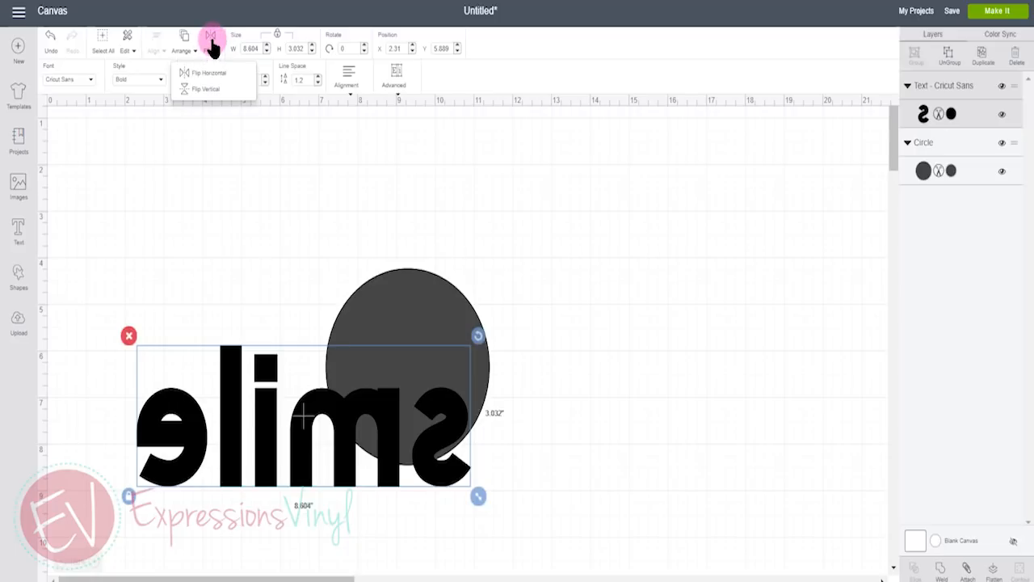
left_click(210, 72)
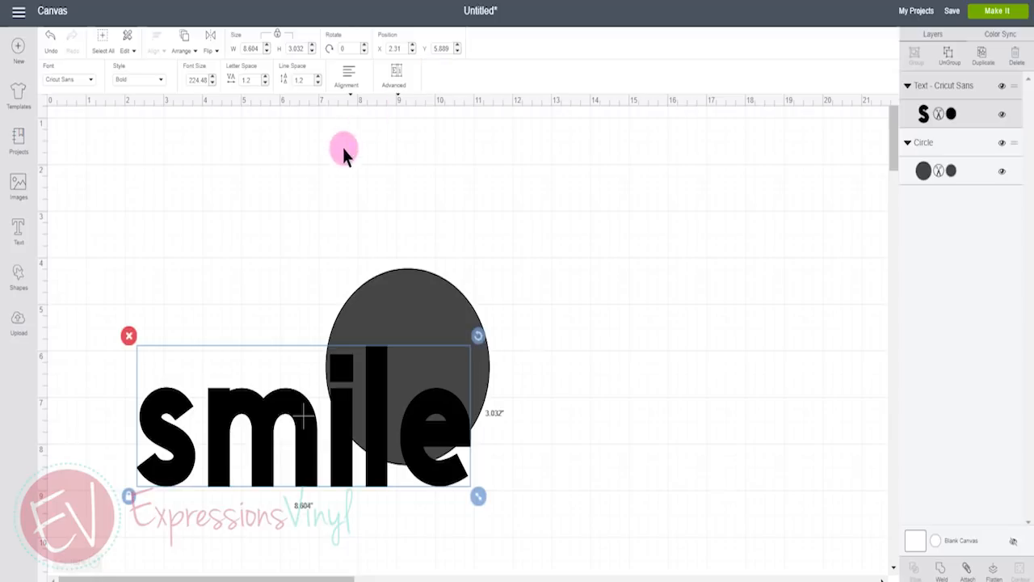
Group the "smile" text with the circle and move the group to about X 3.07, Y 3.1.
left_click(233, 243)
left_click_drag(233, 237, 460, 493)
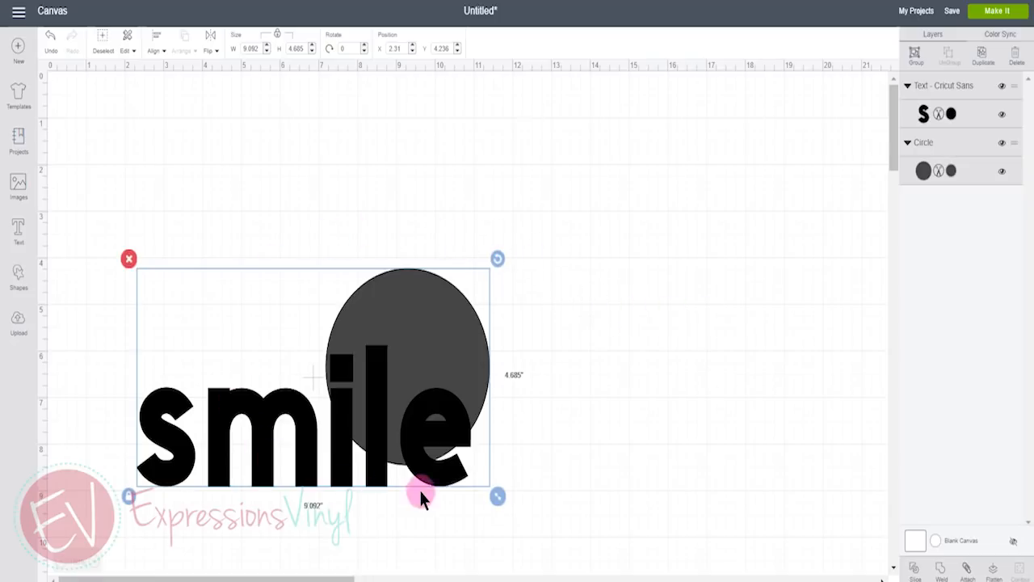
left_click(920, 70)
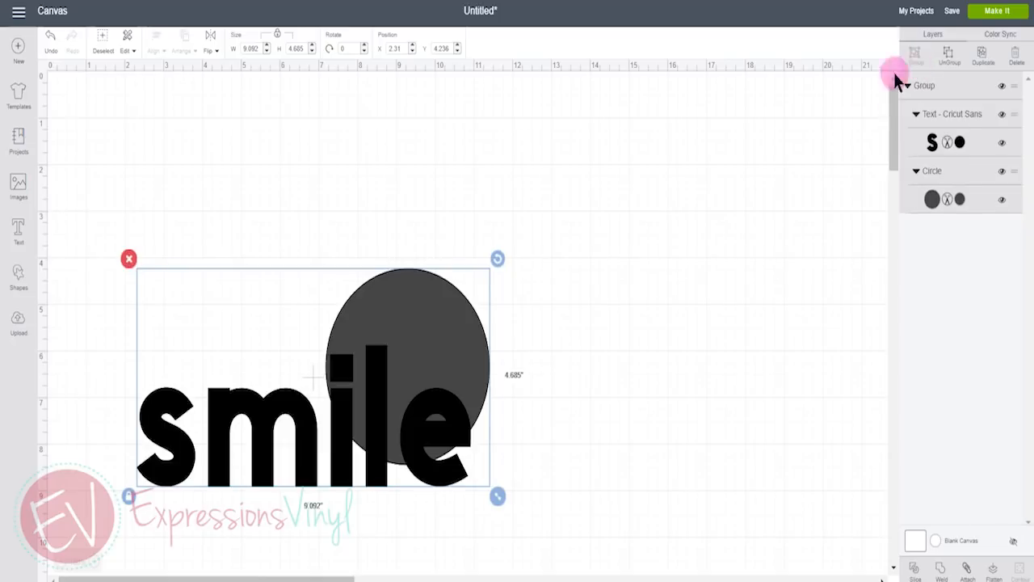
left_click_drag(449, 356, 477, 303)
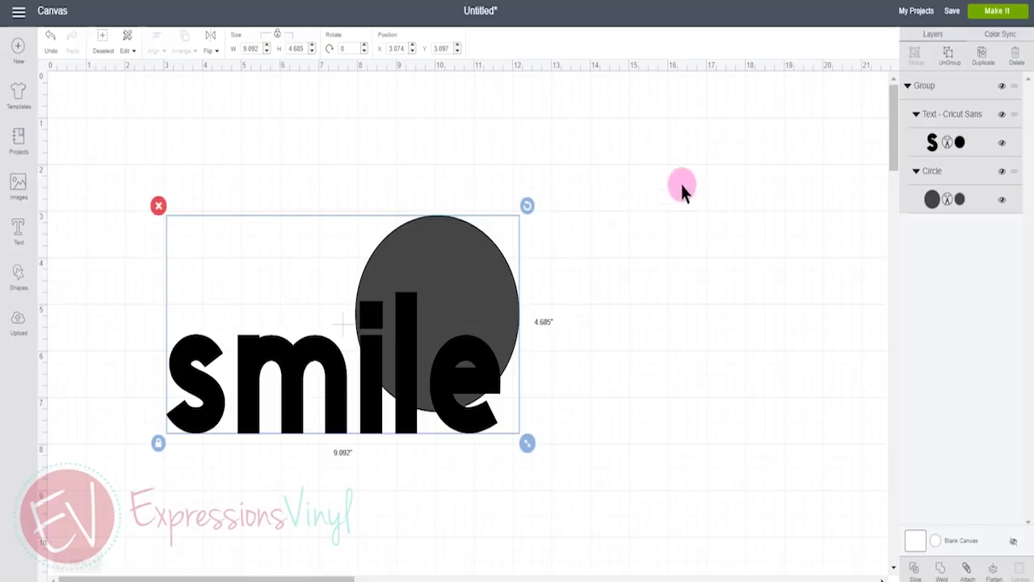
Ungroup the text and circle and shift the circle alone to the right to about X 9.93, Y 3.3.
left_click(950, 65)
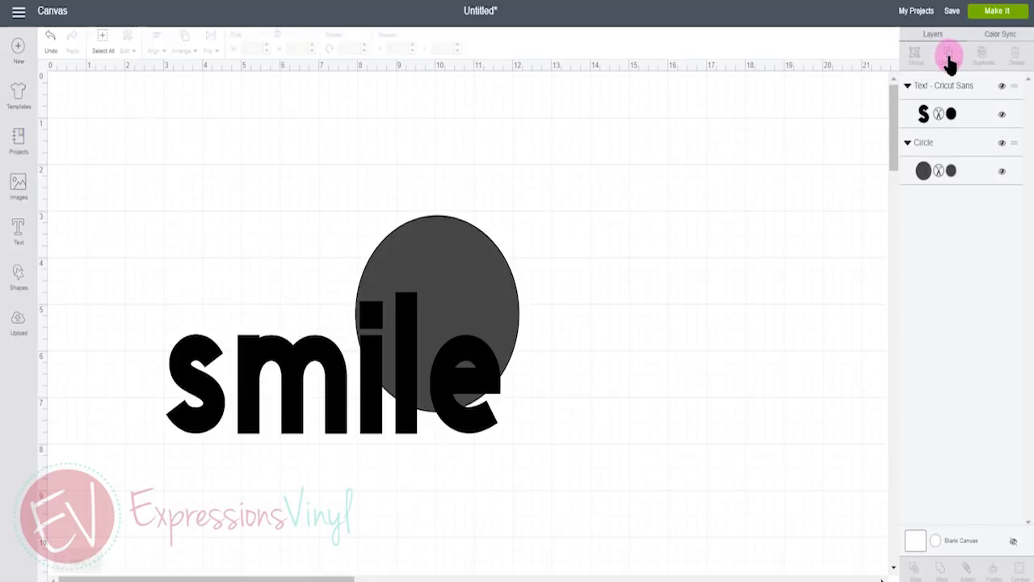
left_click_drag(513, 282, 589, 284)
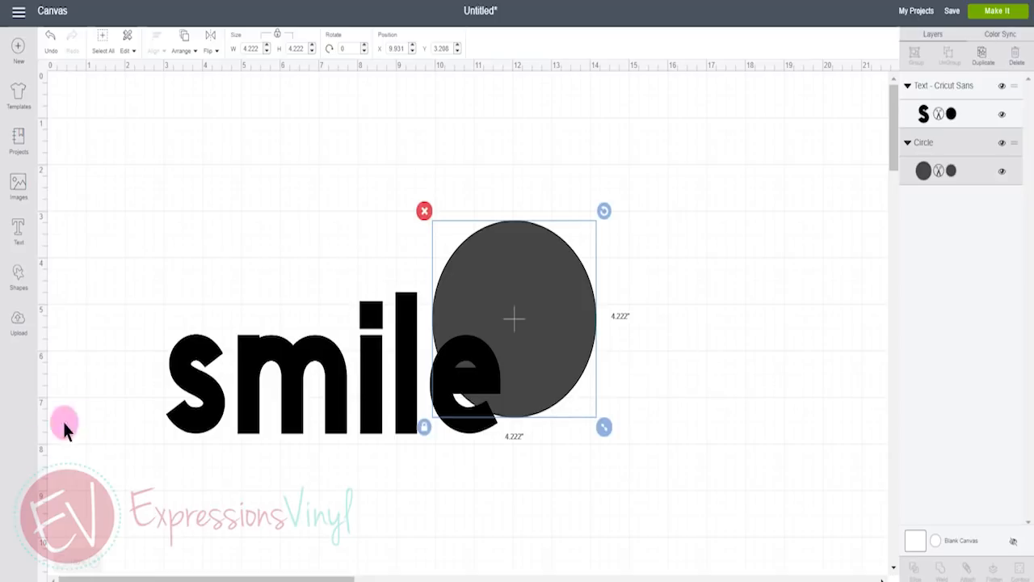
Move the text and circle together to about X 2.1, Y 2.49 and proceed to the cutting mat preparation.
left_click_drag(212, 246, 552, 453)
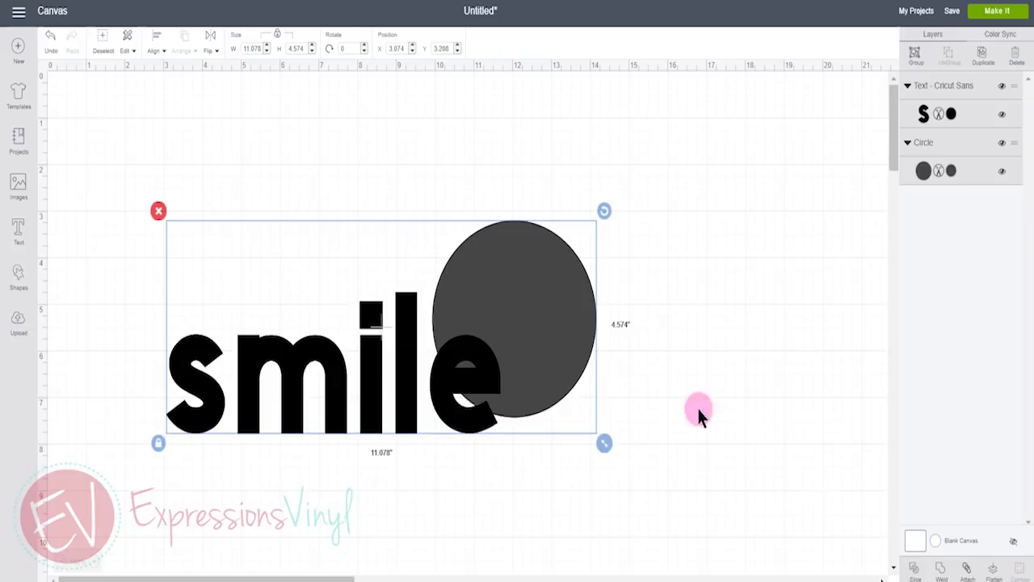
left_click_drag(557, 356, 519, 318)
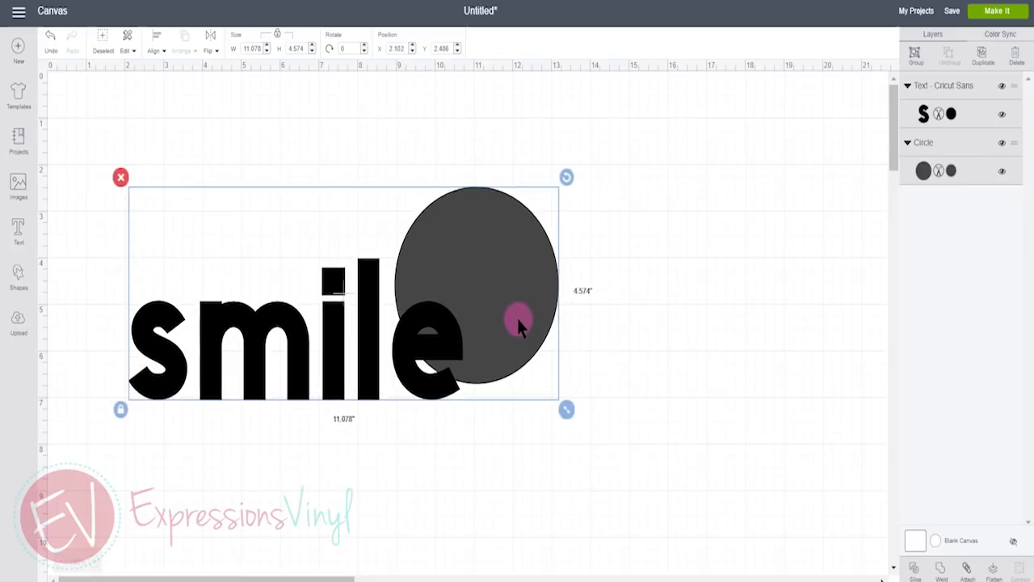
left_click(1002, 13)
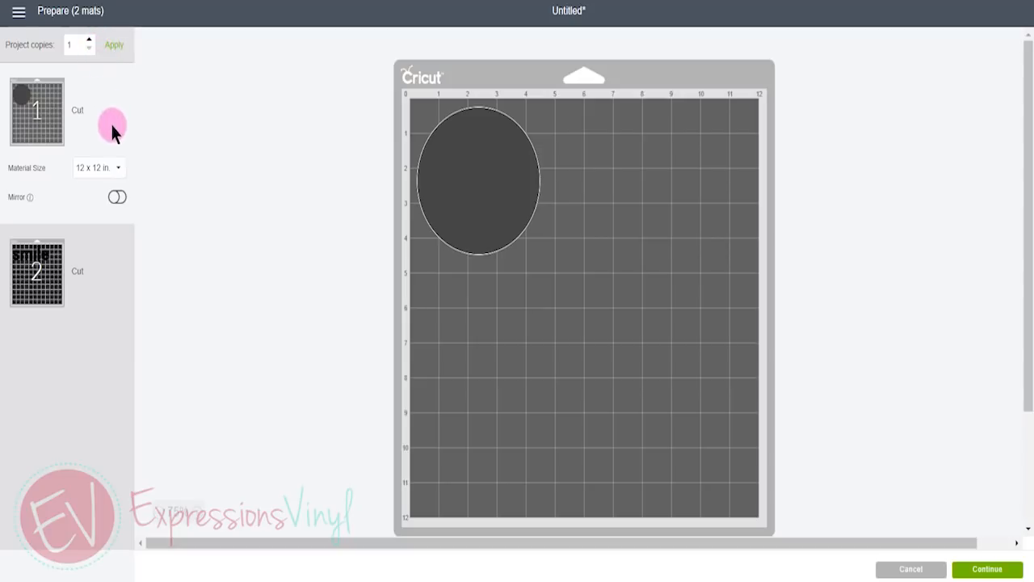
Shift the circle slightly right and down on the first cutting mat, keeping the 12 x 12 in. material size.
left_click(119, 173)
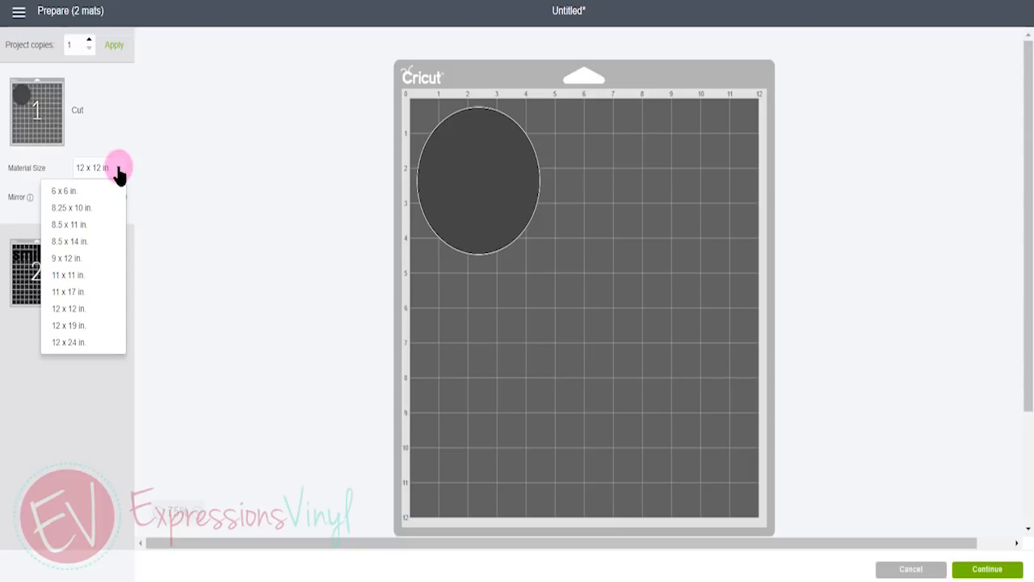
mouse_move(437, 173)
left_mouse_down()
mouse_move(495, 196)
mouse_move(444, 187)
mouse_move(442, 174)
left_mouse_up()
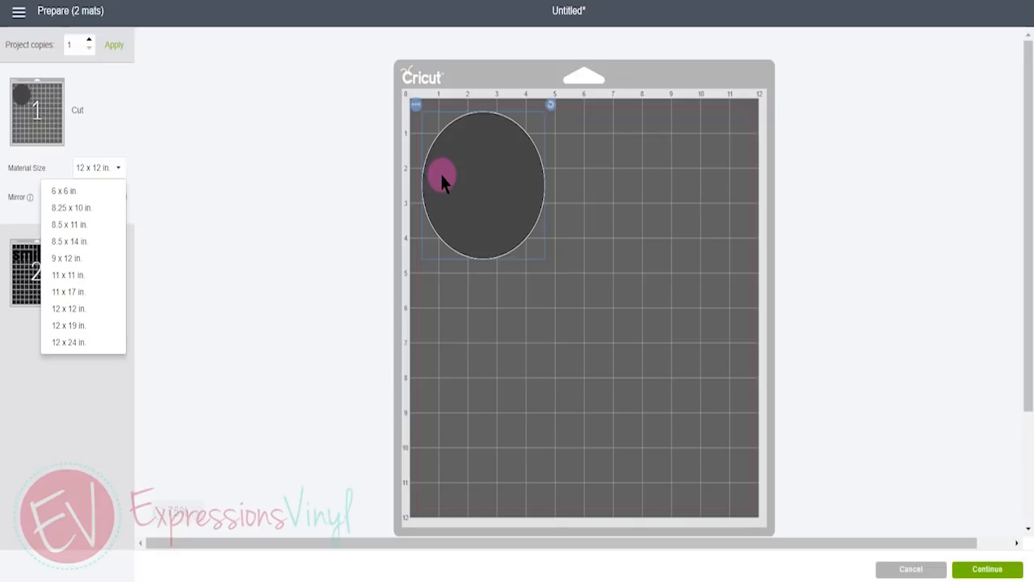
left_click_drag(443, 179, 449, 182)
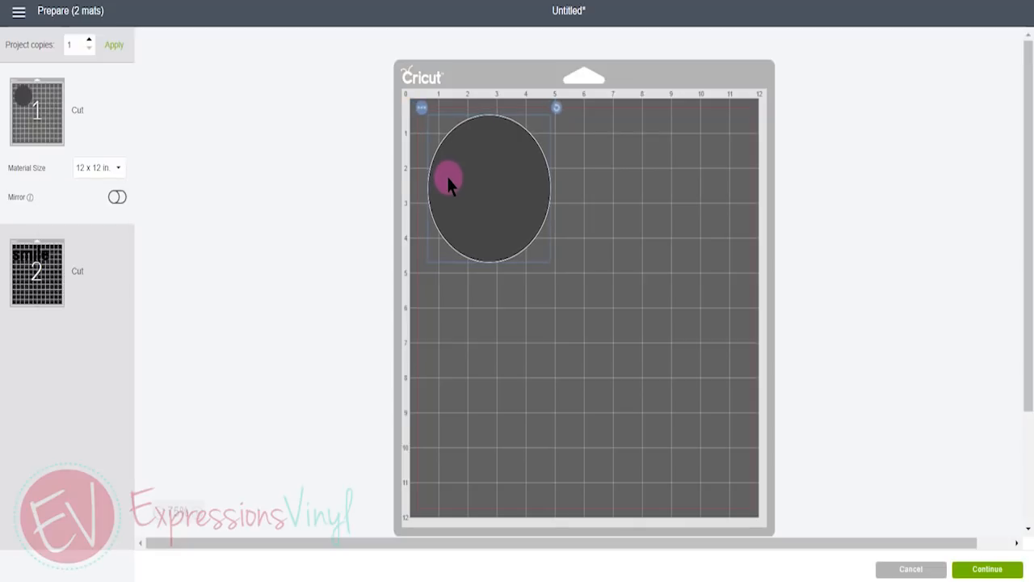
Continue to the making stage and select the ExploreAir2 Bluetooth machine for cutting.
left_click(987, 569)
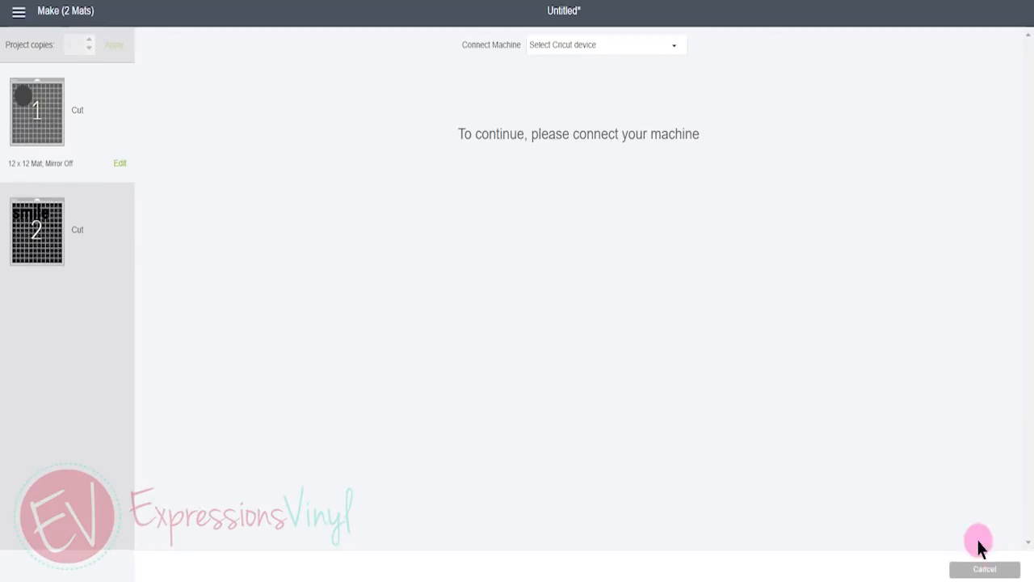
left_click(656, 50)
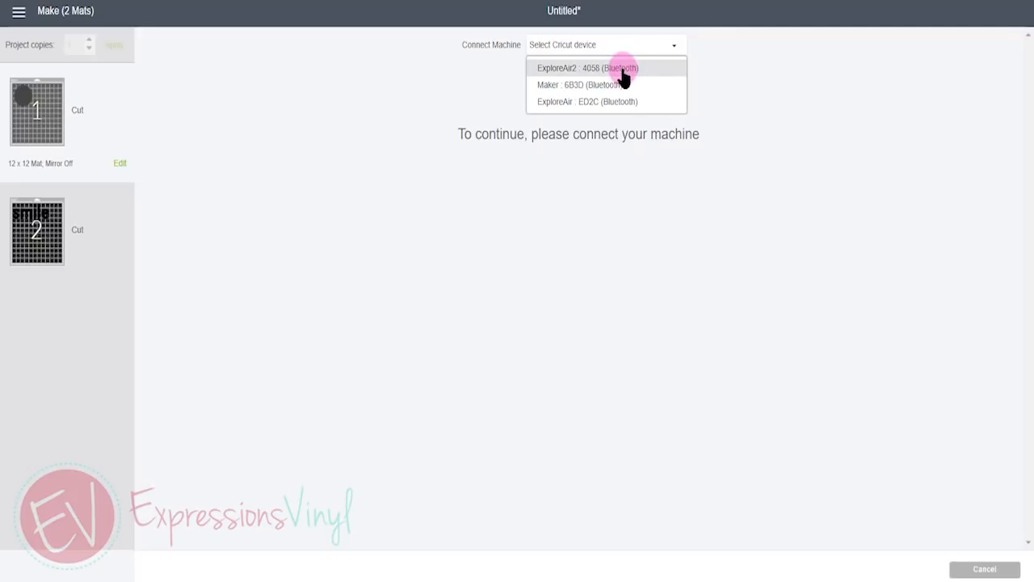
left_click(623, 72)
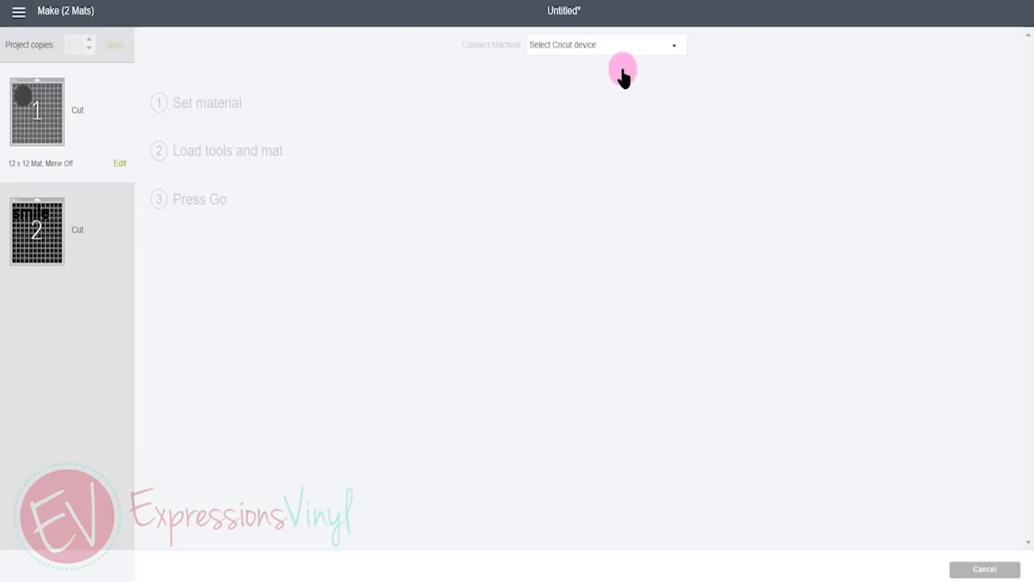